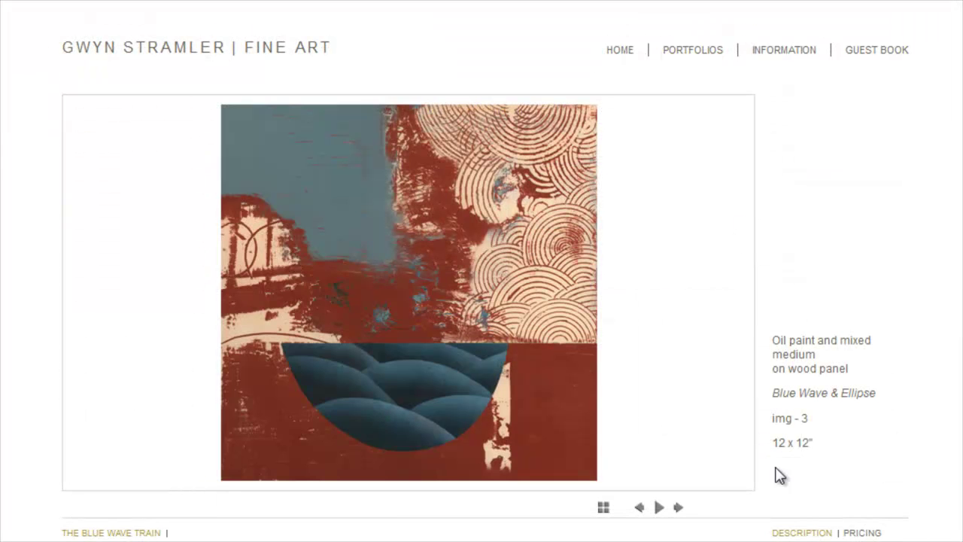
Add the 325 USD Blue Wave & Ellipse painting to the cart and check out with PayPal
{"action": "left_click", "coordinate": [862, 533]}
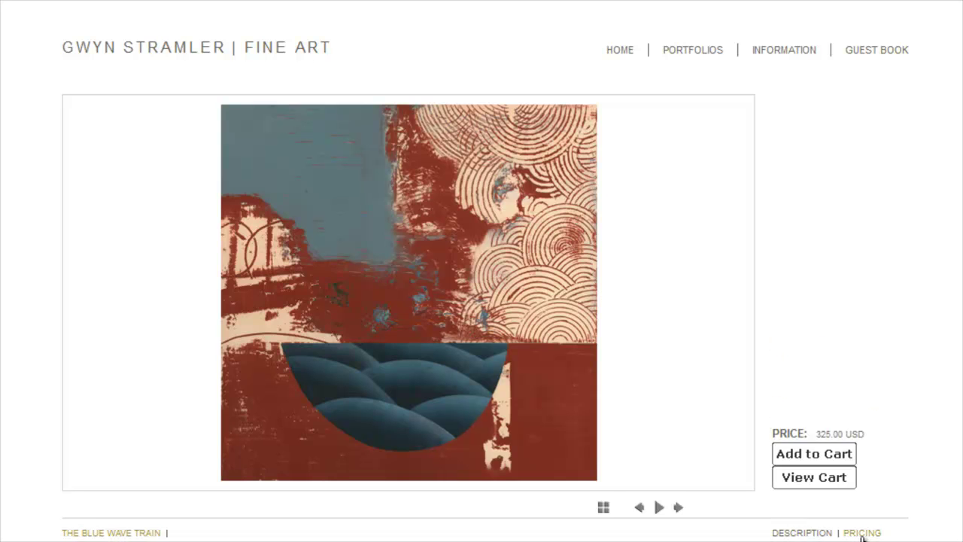
{"action": "left_click", "coordinate": [836, 461]}
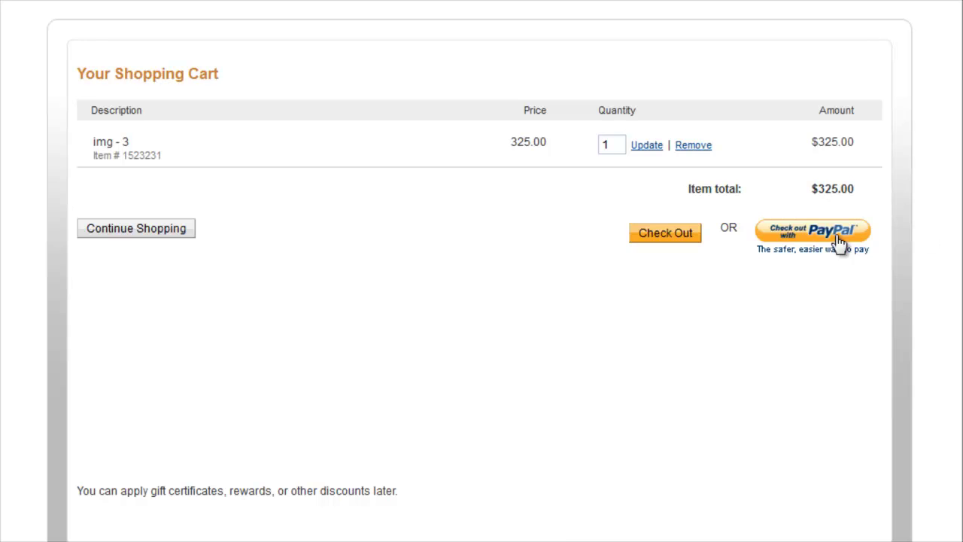
{"action": "left_click", "coordinate": [658, 235]}
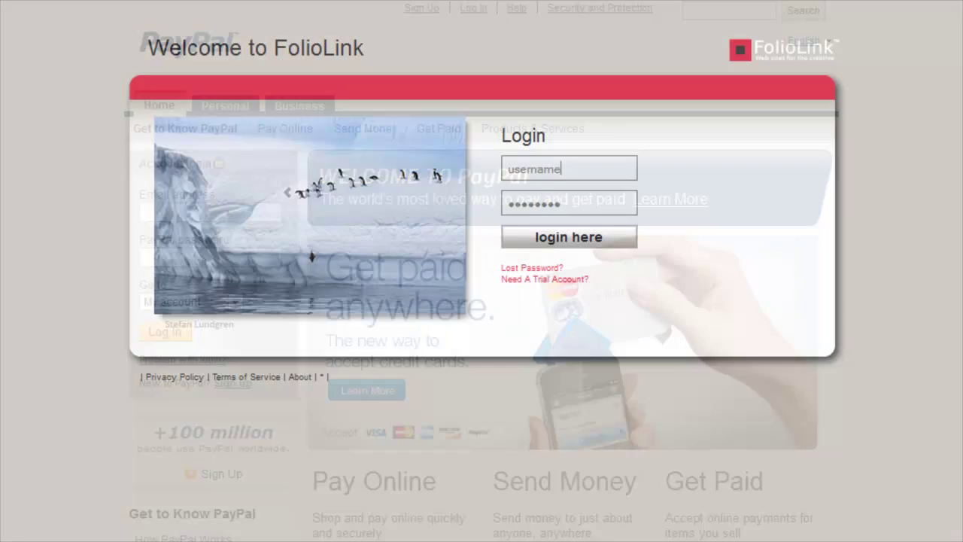
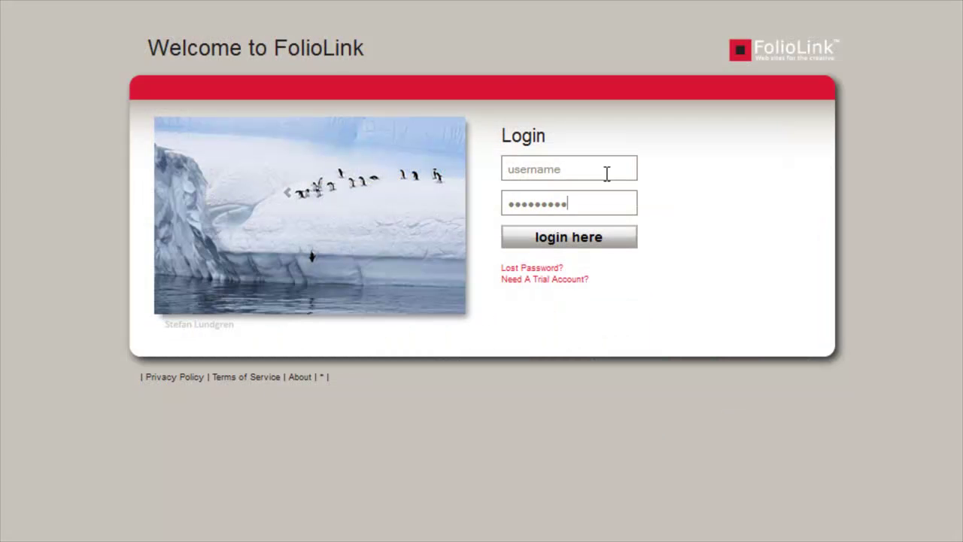
{"action": "key", "text": "Return"}
{"action": "left_click", "coordinate": [899, 10]}
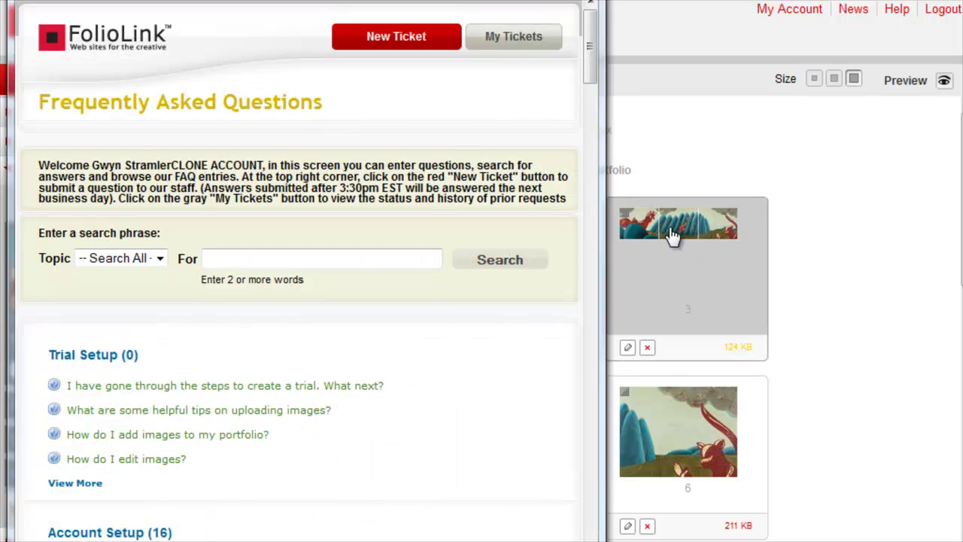
{"action": "left_click", "coordinate": [401, 42]}
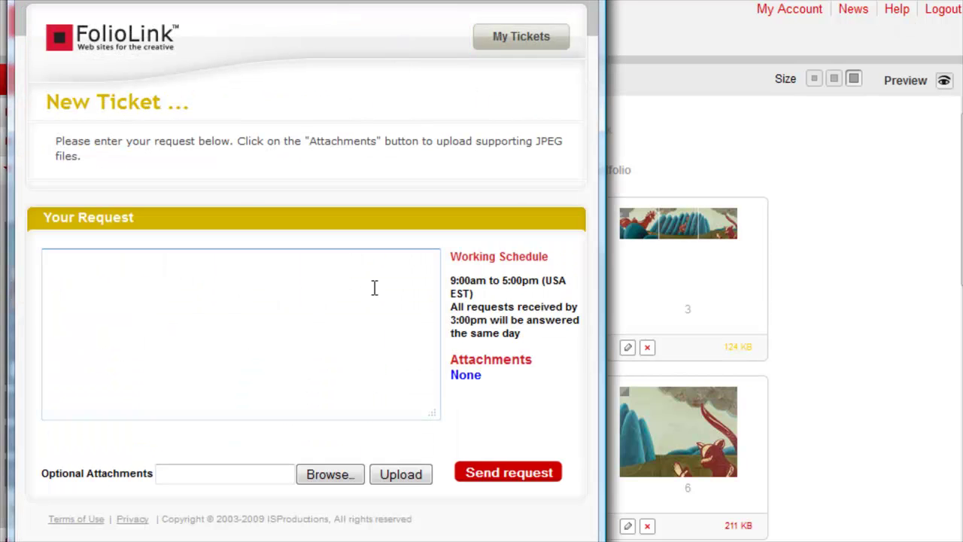
{"action": "type", "text": "I'm ready to set up sales for my website. My email address for PayPal is s"}
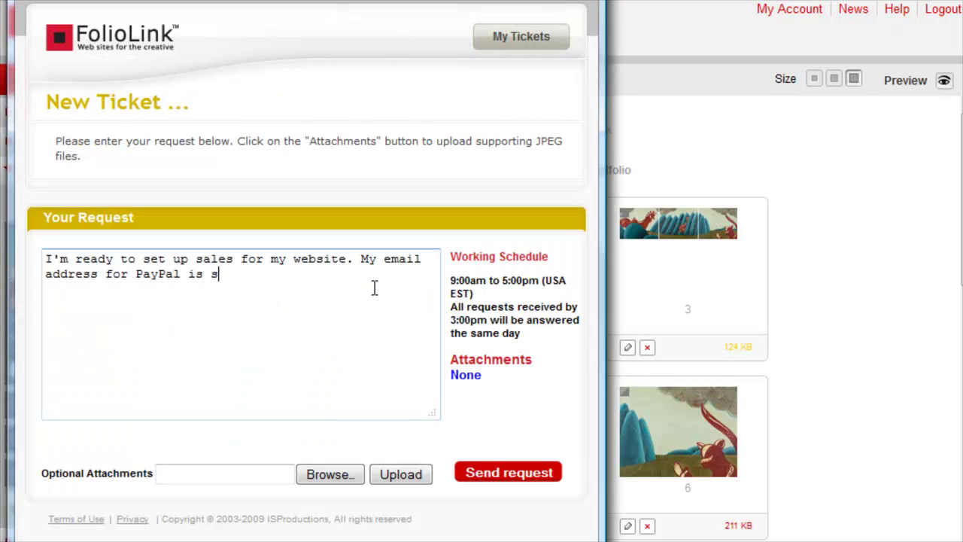
{"action": "type", "text": "ample@sample.com"}
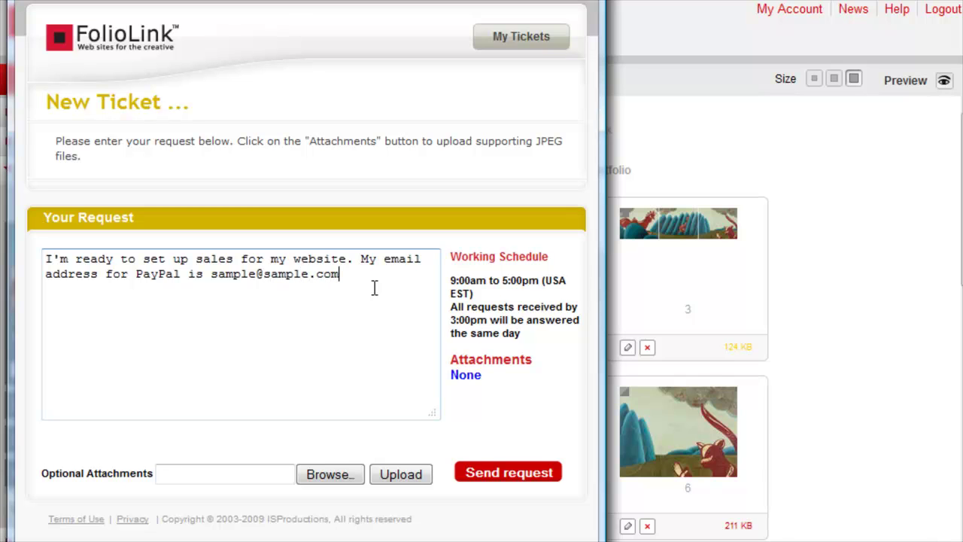
{"action": "left_click", "coordinate": [510, 476]}
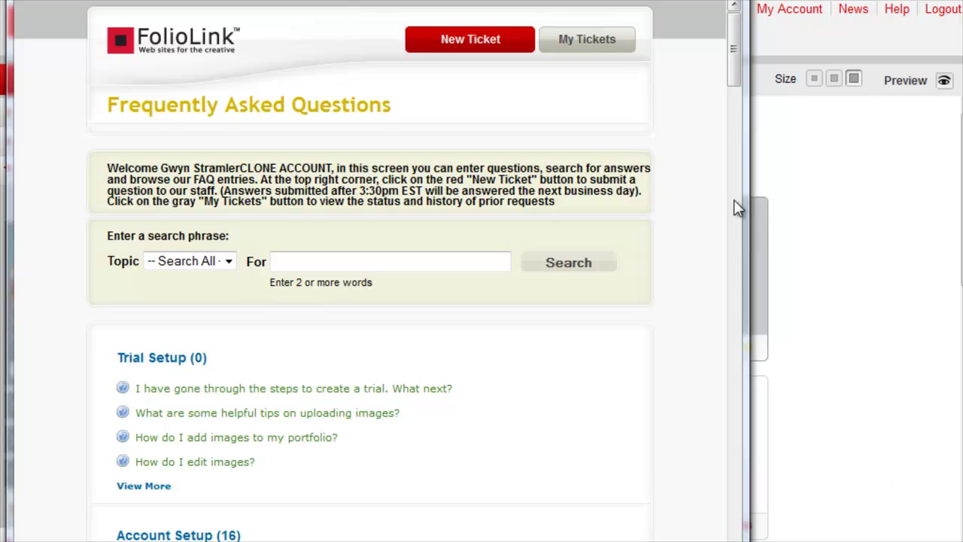
Open ticket #20791 under My Tickets and scroll to support's PayPal integration reply
{"action": "left_click", "coordinate": [594, 50]}
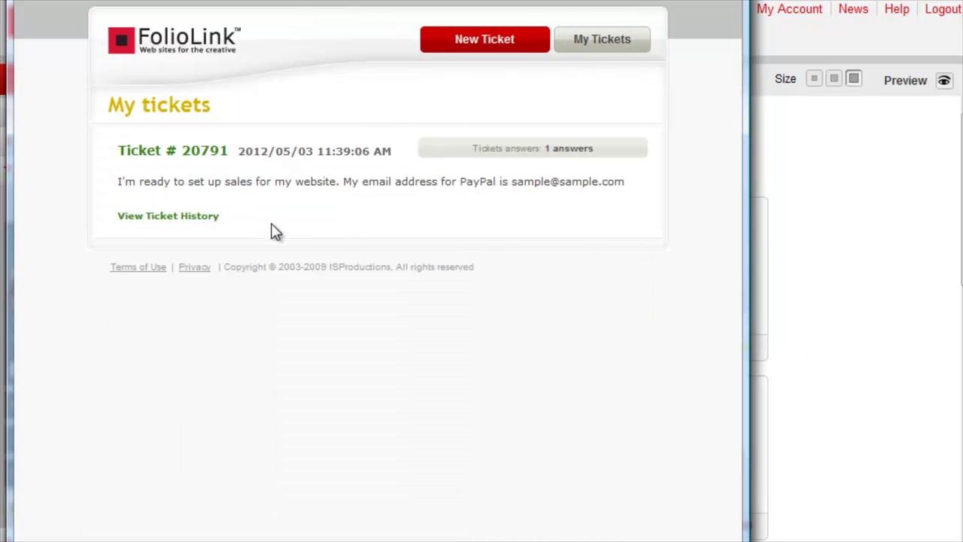
{"action": "left_click", "coordinate": [194, 218]}
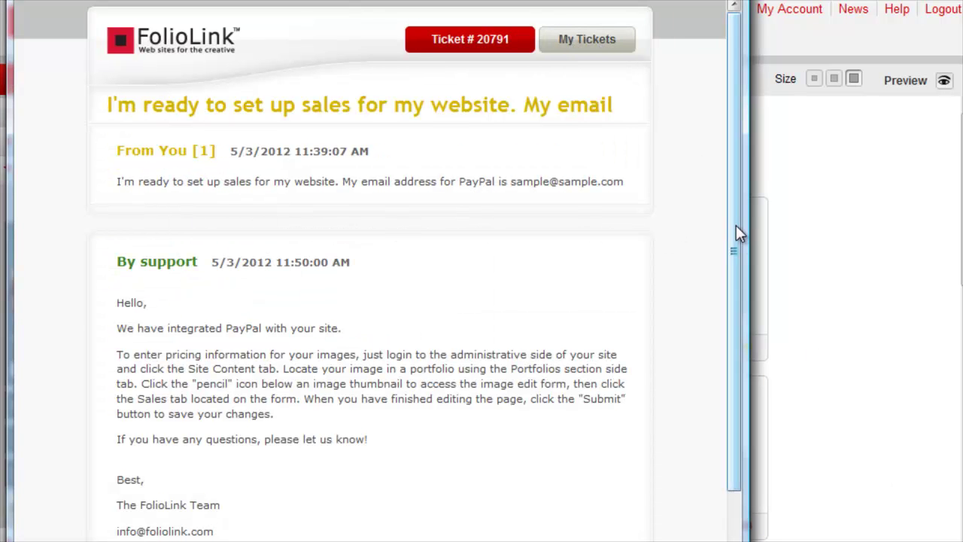
{"action": "left_click_drag", "start_coordinate": [736, 225], "coordinate": [736, 296]}
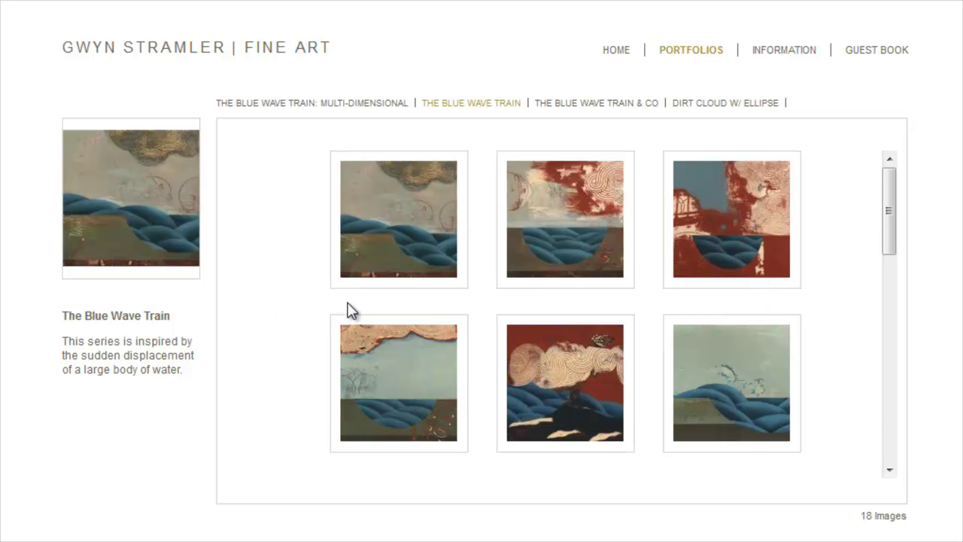
View the Blue Wave & Ellipse painting, then list The Blue Wave Train portfolio's 18 images in the editor
{"action": "left_click", "coordinate": [750, 264]}
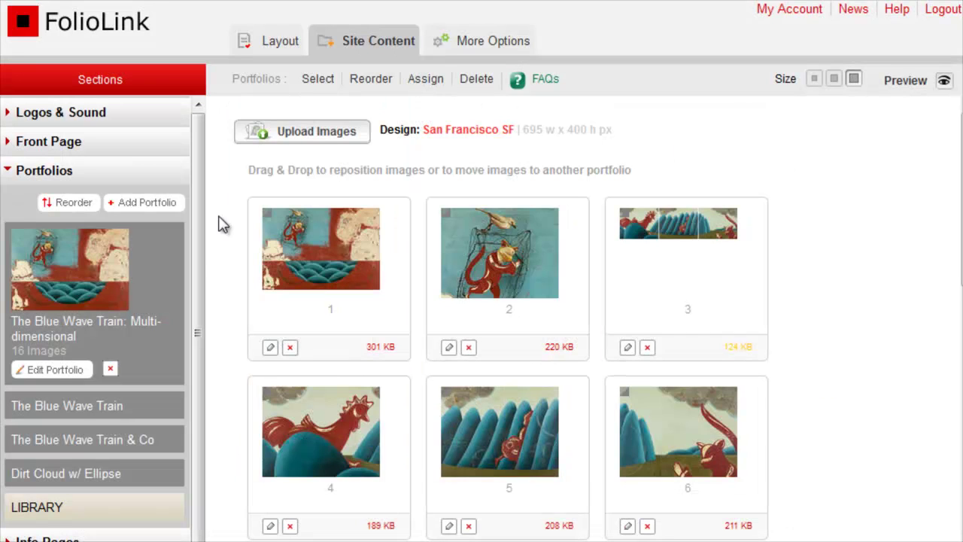
{"action": "left_click", "coordinate": [162, 406]}
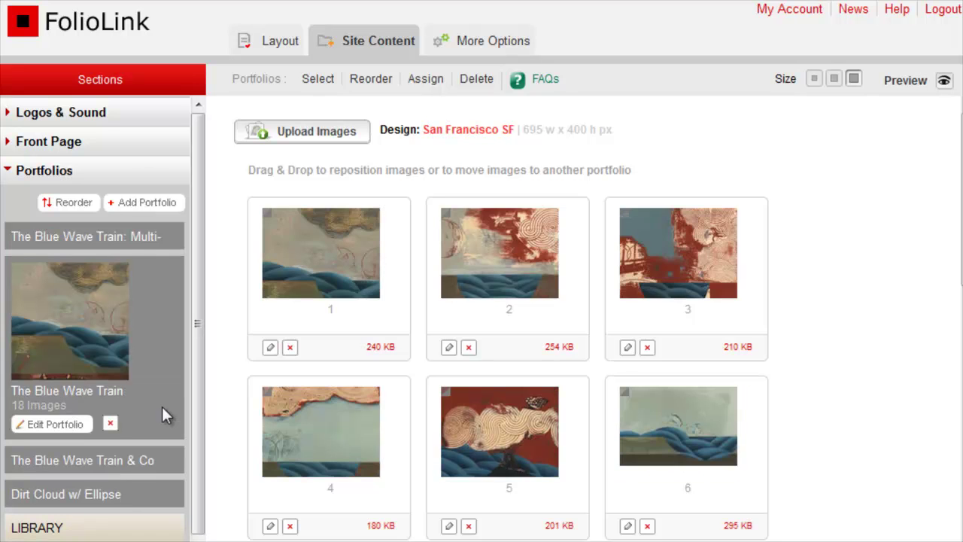
{"action": "mouse_move", "coordinate": [687, 278]}
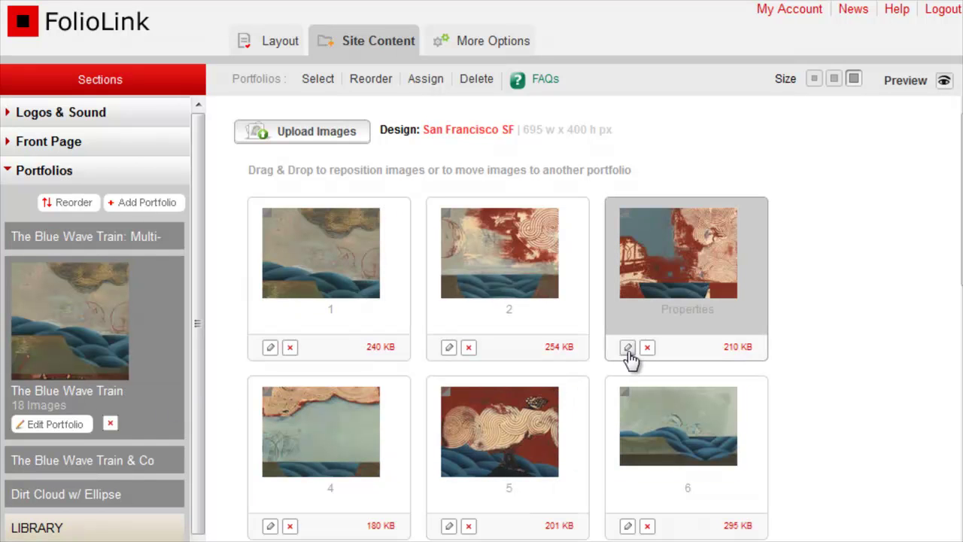
Open img - 3's settings, enable Show Sales Info with Direct Sale status, and scroll to Prices
{"action": "left_click", "coordinate": [628, 348]}
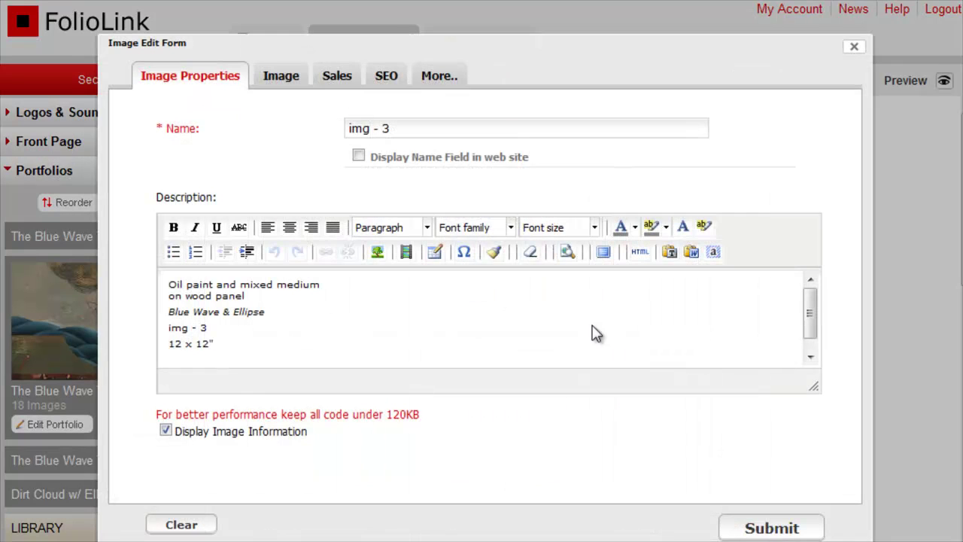
{"action": "left_click", "coordinate": [345, 79]}
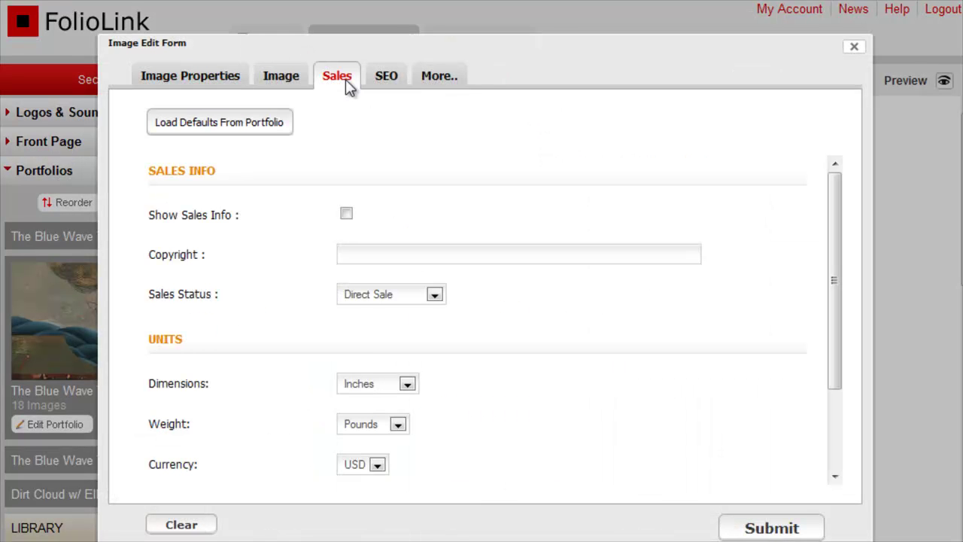
{"action": "left_click", "coordinate": [345, 214]}
{"action": "left_click", "coordinate": [435, 296]}
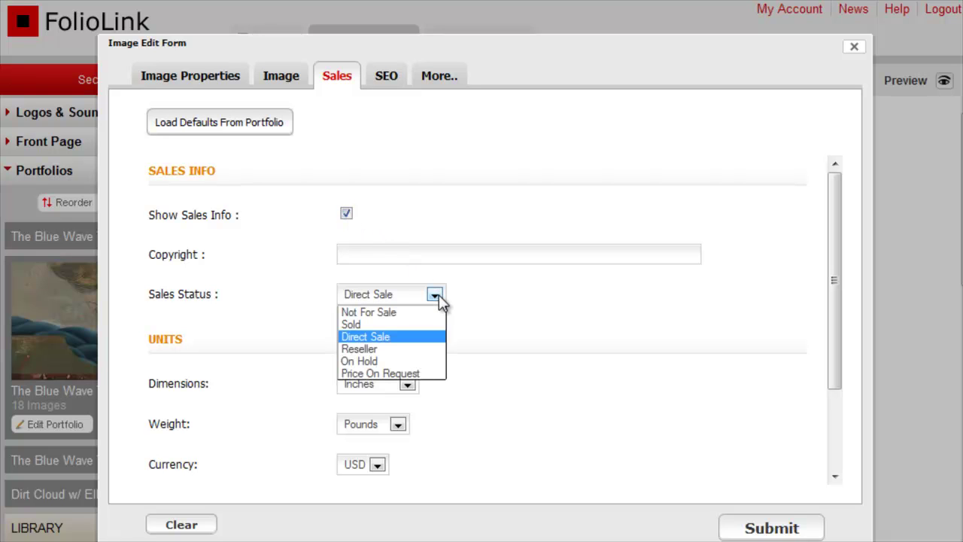
{"action": "left_click", "coordinate": [438, 337]}
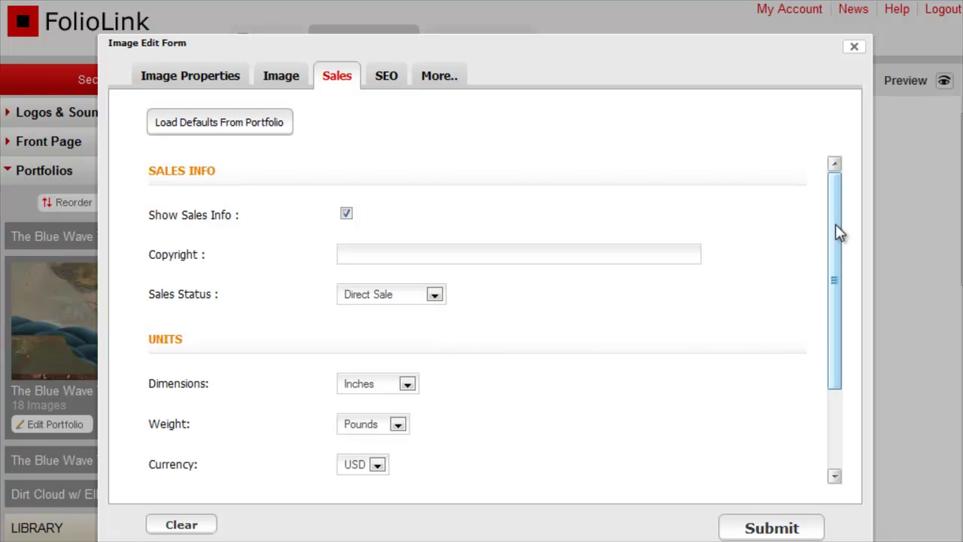
{"action": "left_click_drag", "start_coordinate": [835, 223], "coordinate": [839, 476]}
Add a '12 x 12 Wood Panel' price option at 325, submit it, and preview the portfolio
{"action": "left_click", "coordinate": [258, 459]}
{"action": "left_click", "coordinate": [537, 223]}
{"action": "type", "text": "12 x 12 W"}
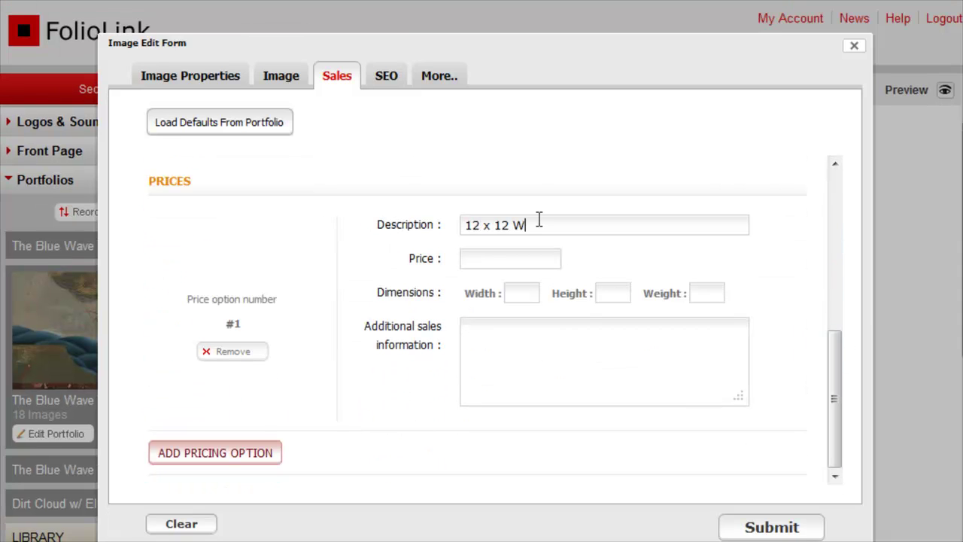
{"action": "type", "text": "ood Panel"}
{"action": "left_click", "coordinate": [539, 249]}
{"action": "type", "text": "325"}
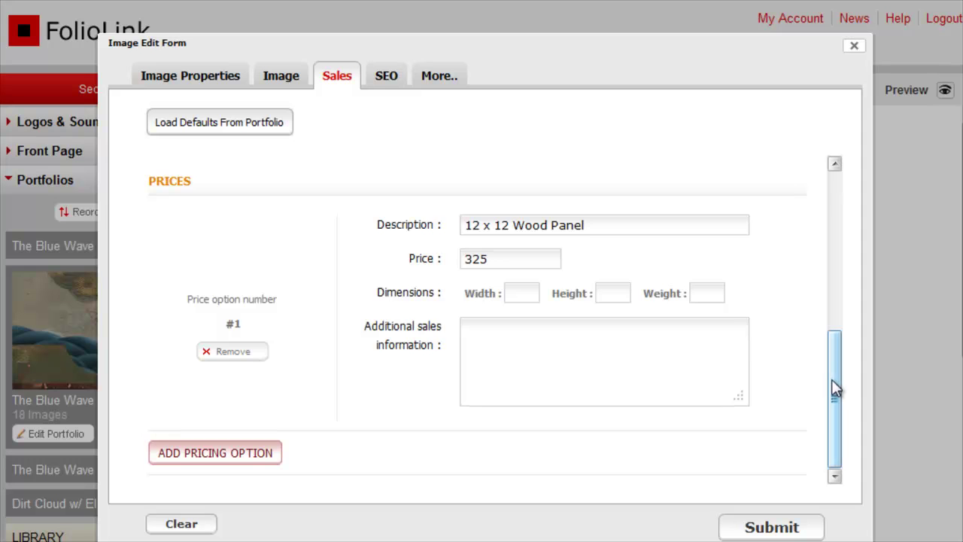
{"action": "mouse_move", "coordinate": [836, 377]}
{"action": "left_mouse_down"}
{"action": "mouse_move", "coordinate": [838, 301]}
{"action": "mouse_move", "coordinate": [838, 399]}
{"action": "left_mouse_up"}
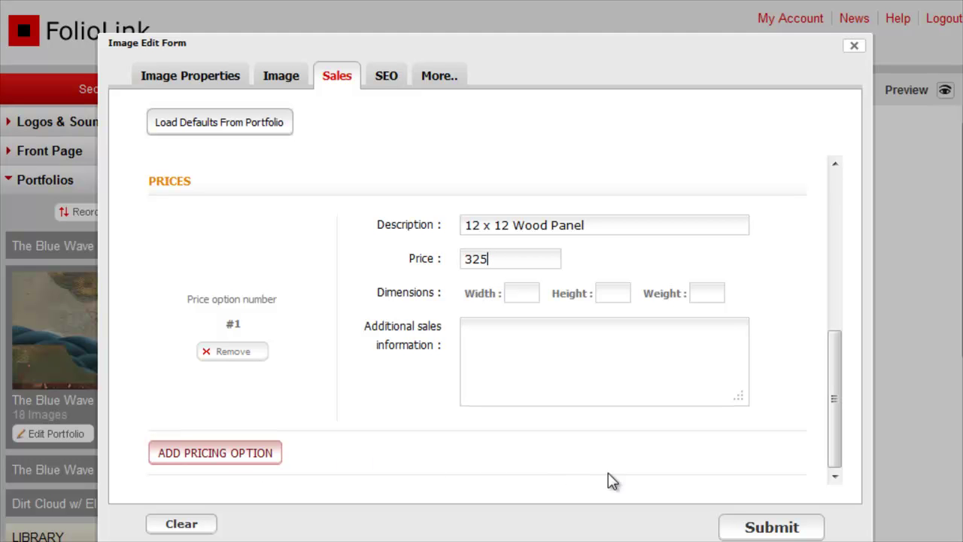
{"action": "left_click", "coordinate": [762, 535]}
{"action": "left_click", "coordinate": [906, 92]}
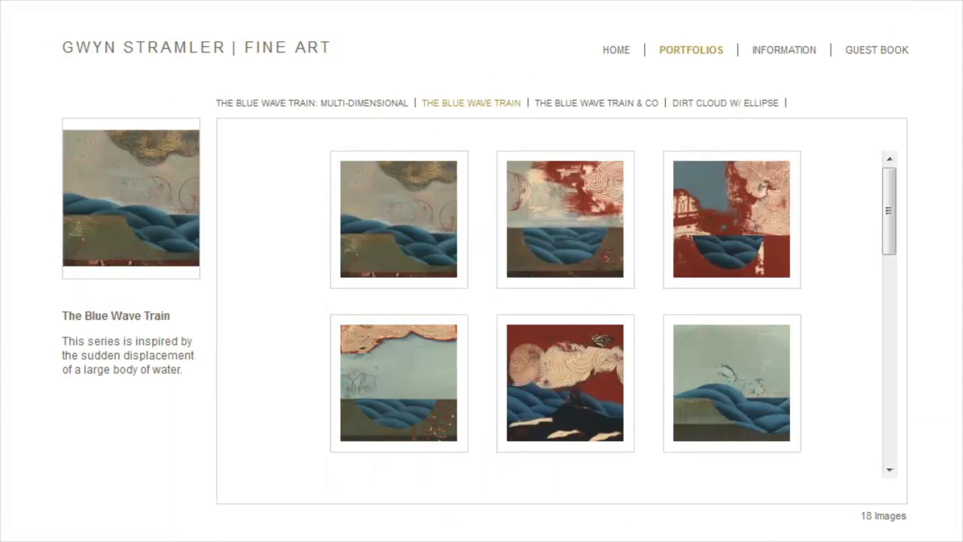
Take img 3 from the preview through cart to PayPal checkout at 325.00 USD
{"action": "left_click", "coordinate": [737, 216]}
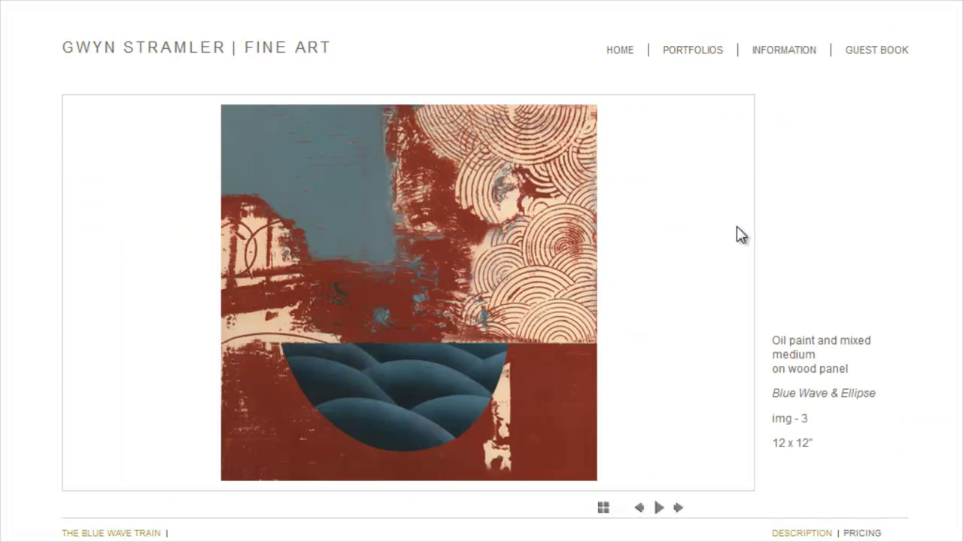
{"action": "left_click", "coordinate": [862, 534]}
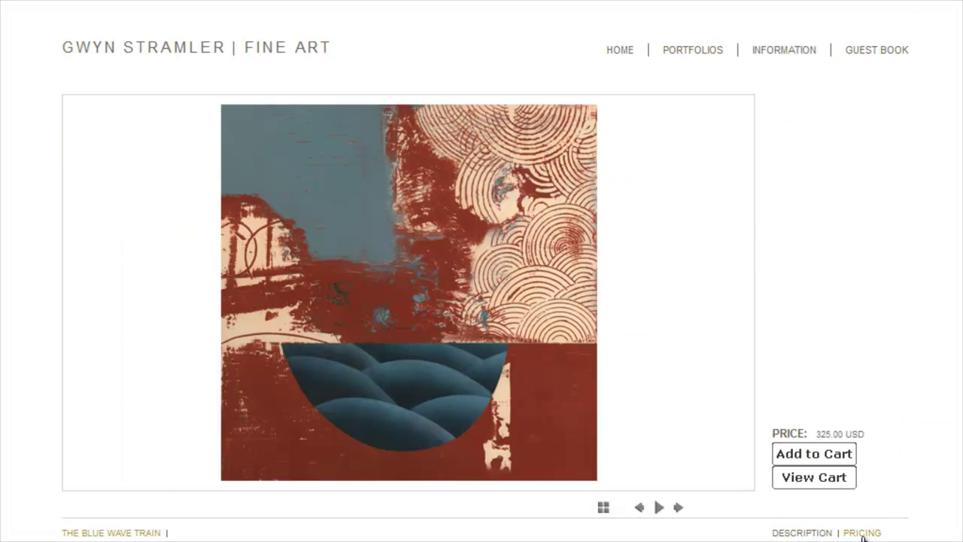
{"action": "left_click", "coordinate": [835, 456]}
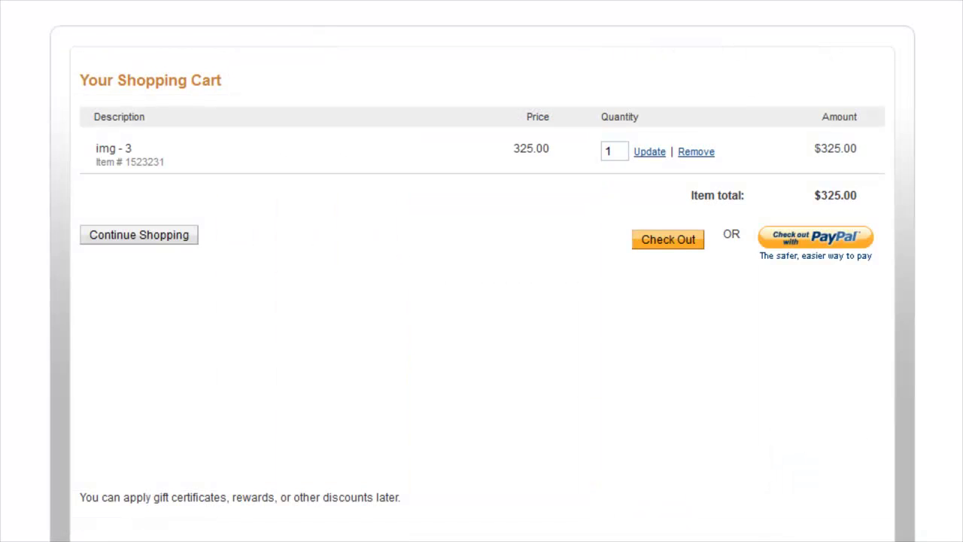
{"action": "left_click", "coordinate": [680, 252]}
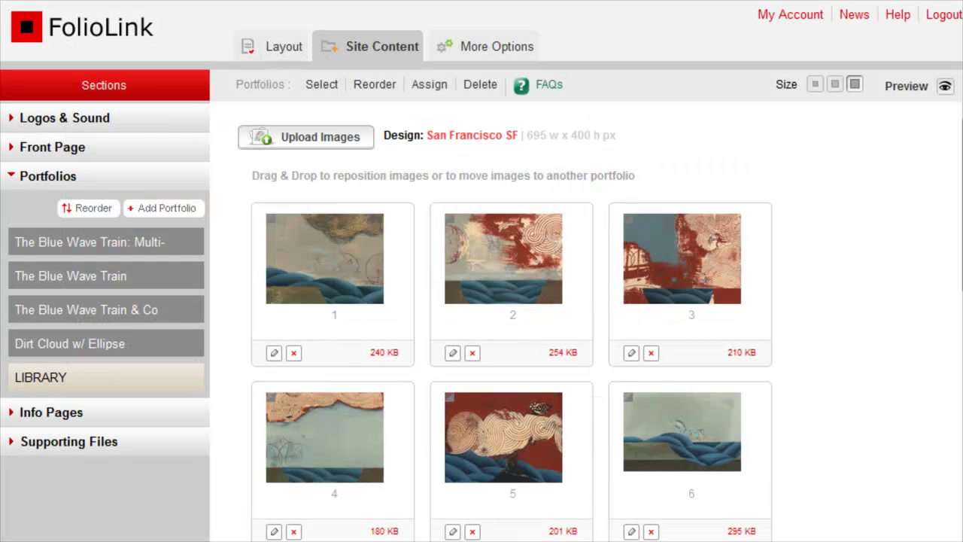
Open The Blue Wave Train portfolio's edit form and add a pricing option under Sales
{"action": "left_click", "coordinate": [130, 284]}
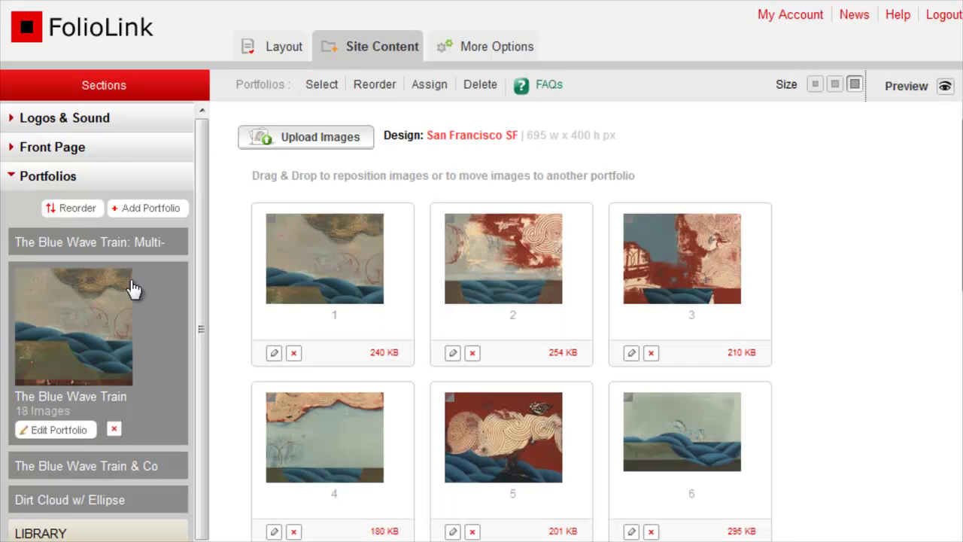
{"action": "left_click", "coordinate": [71, 434]}
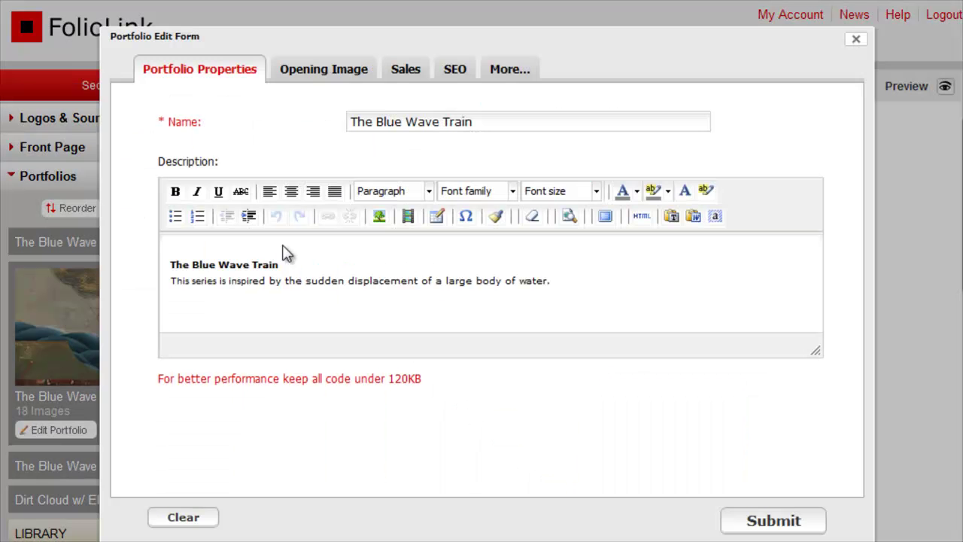
{"action": "left_click", "coordinate": [413, 79]}
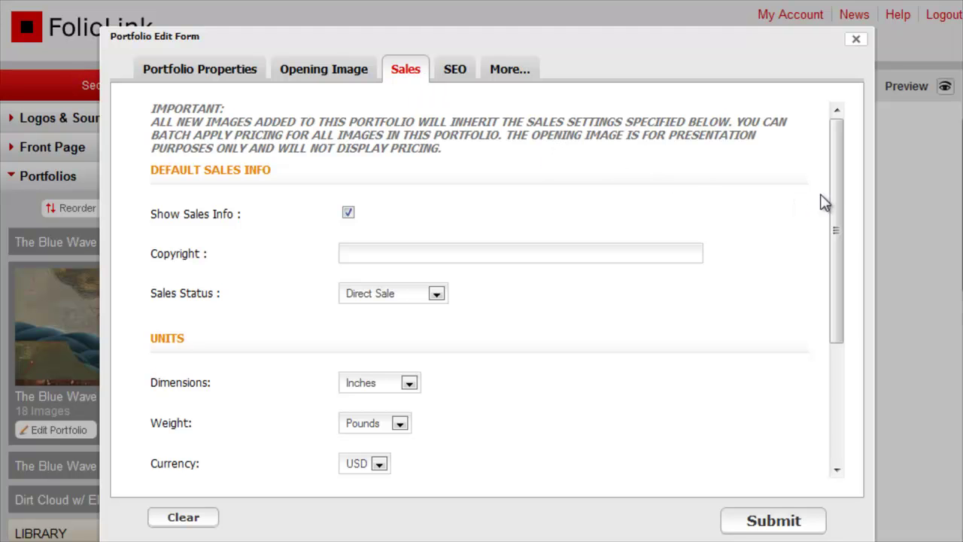
{"action": "left_click_drag", "start_coordinate": [839, 192], "coordinate": [842, 324]}
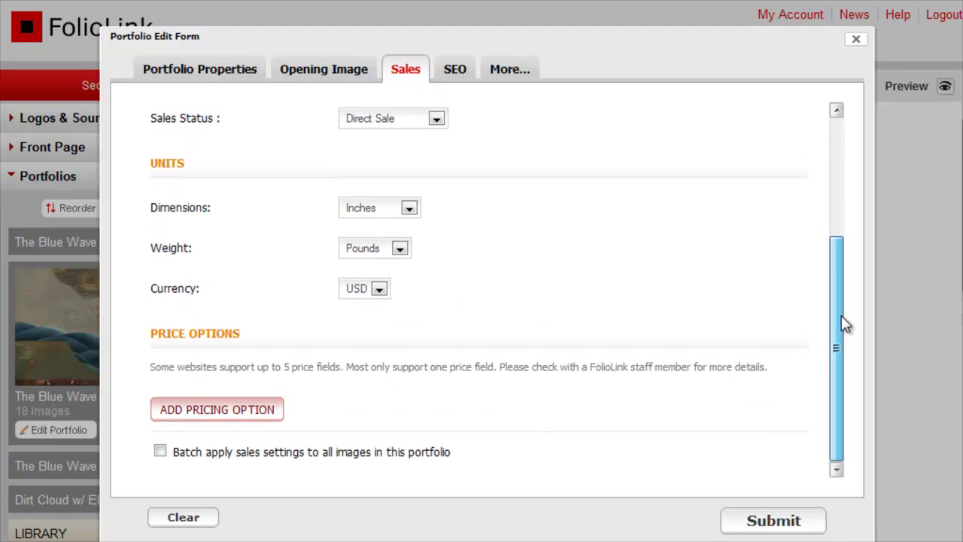
{"action": "left_click", "coordinate": [252, 413]}
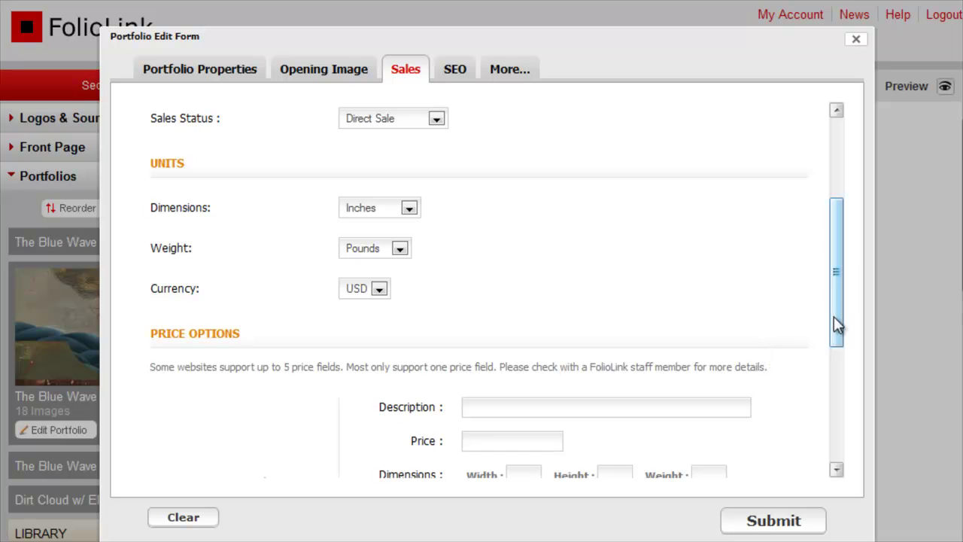
{"action": "left_click_drag", "start_coordinate": [838, 323], "coordinate": [835, 382]}
Set the portfolio price to 325, batch-apply it to all images, and submit
{"action": "left_click", "coordinate": [502, 314]}
{"action": "type", "text": "3"}
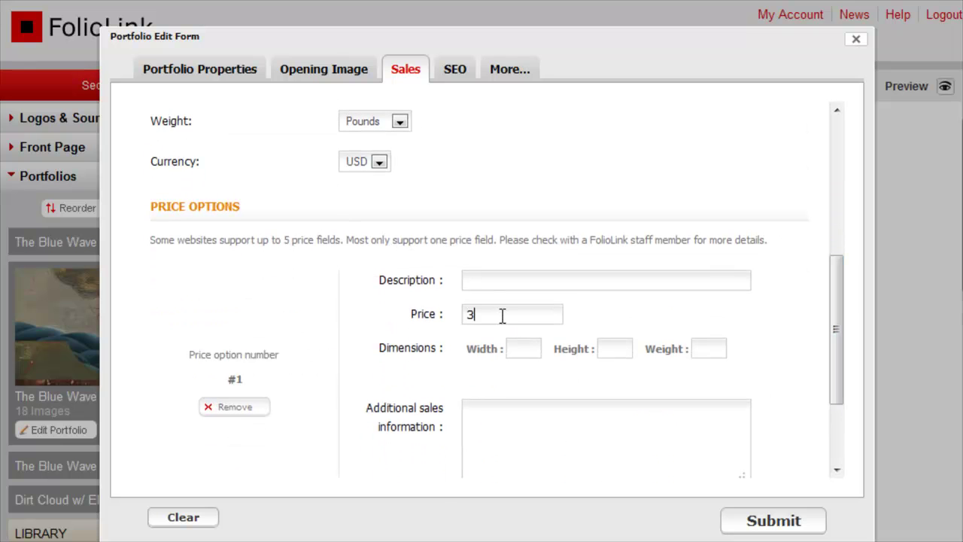
{"action": "type", "text": "25"}
{"action": "left_click_drag", "start_coordinate": [835, 335], "coordinate": [833, 383]}
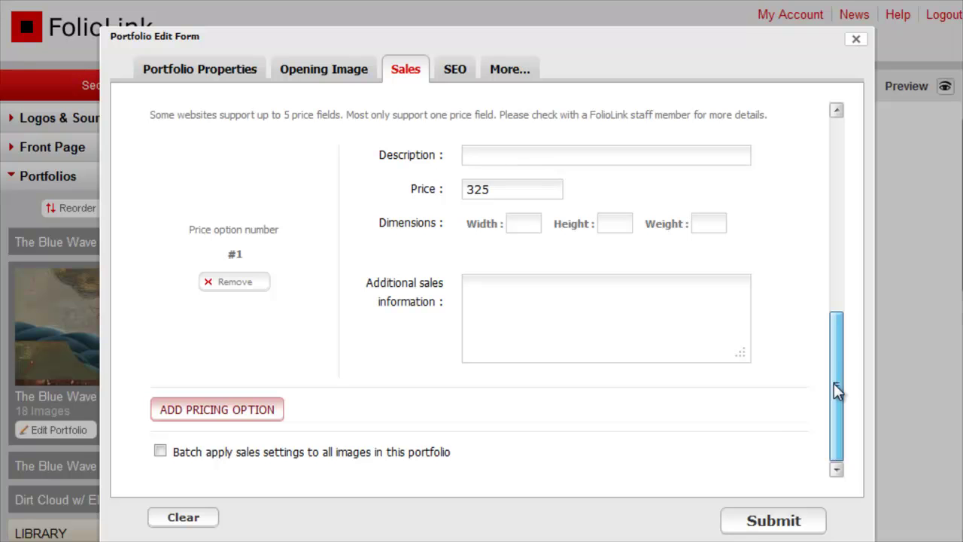
{"action": "left_click", "coordinate": [161, 451]}
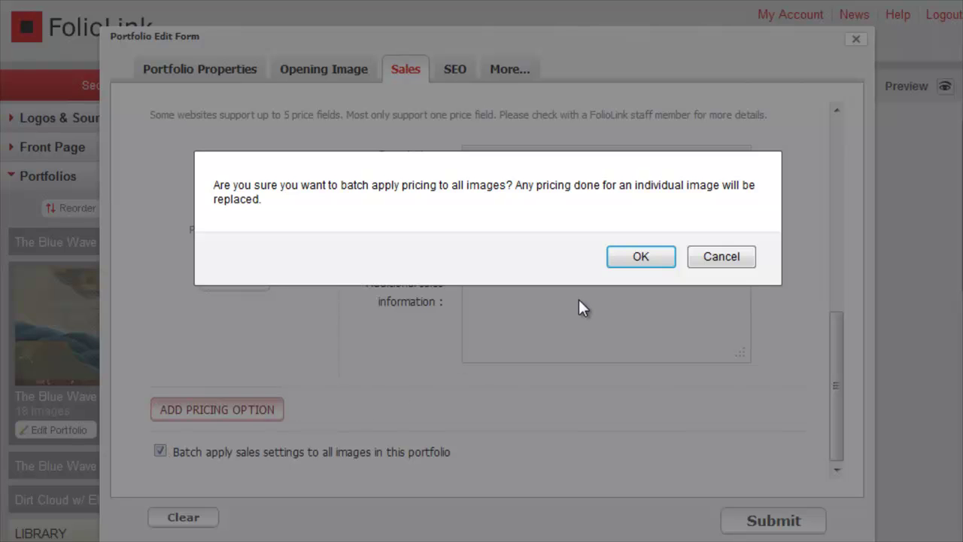
{"action": "left_click", "coordinate": [639, 260]}
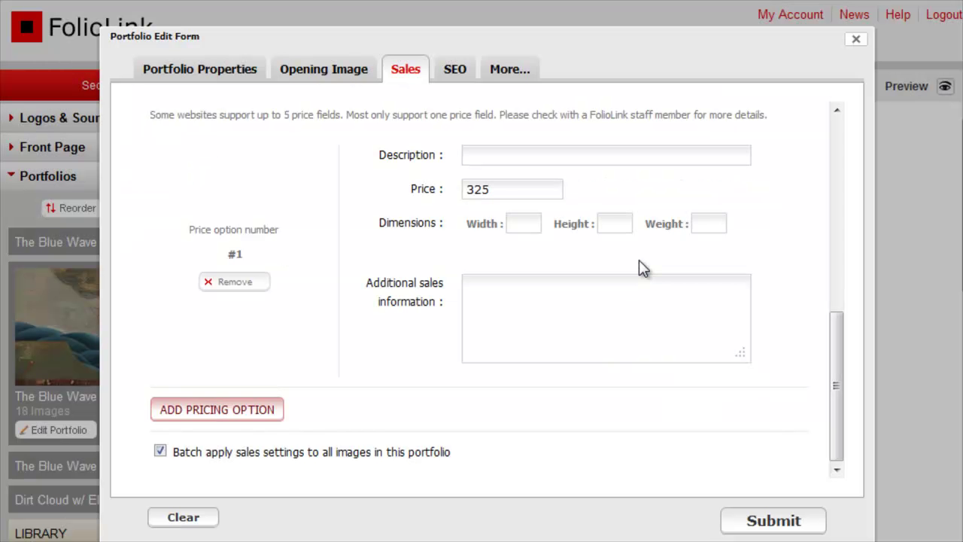
{"action": "left_click", "coordinate": [791, 520]}
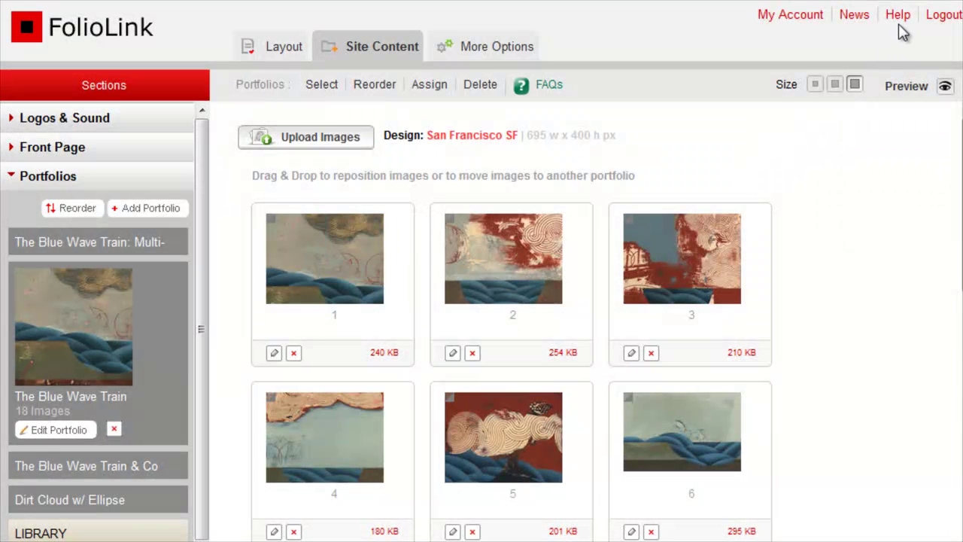
Open the Help FAQ listing E-Commerce questions such as adding pricing to an image
{"action": "left_click", "coordinate": [897, 15]}
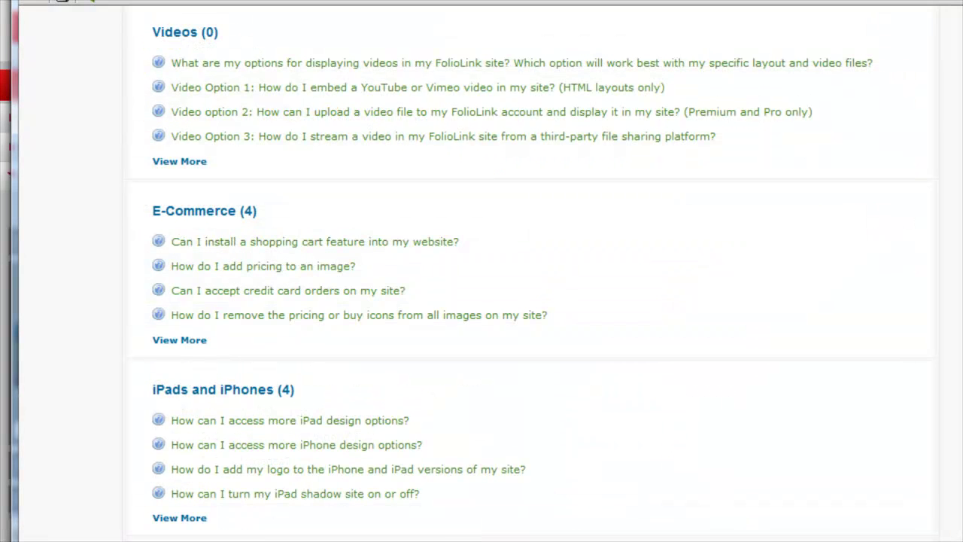